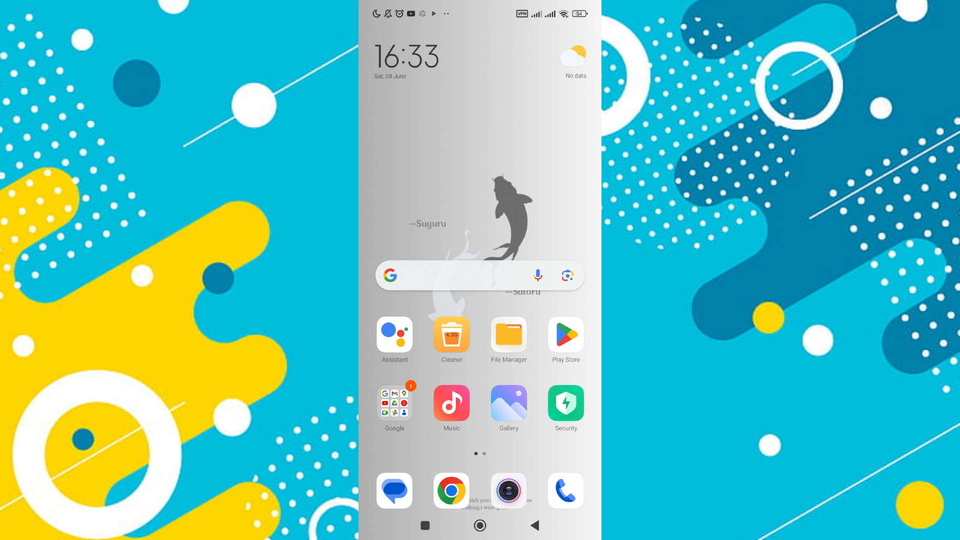
Swipe to the second home screen page.
left_click_drag(540, 225, 405, 225)
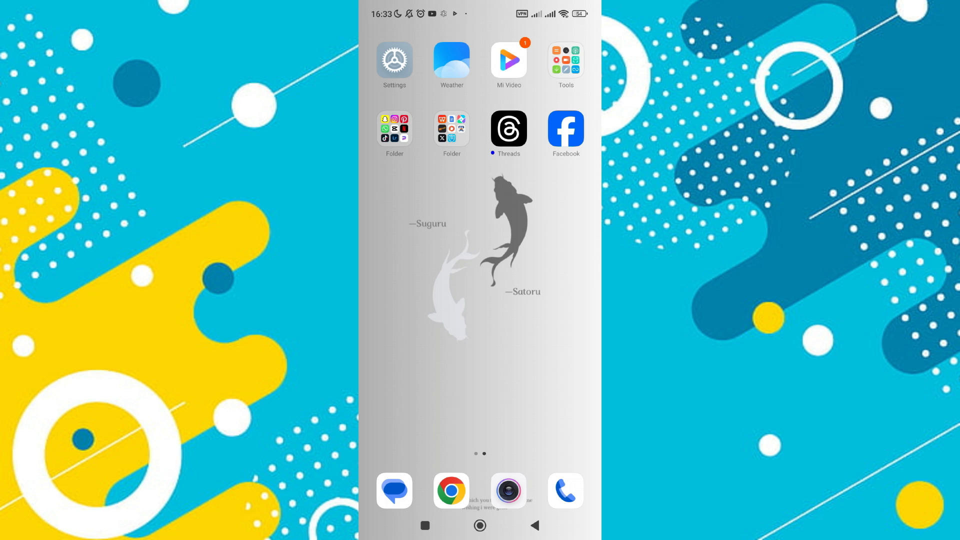
Toggle aeroplane mode on and off from quick settings, then go to Wi-Fi settings with FIRE connected.
left_click_drag(540, 8, 540, 300)
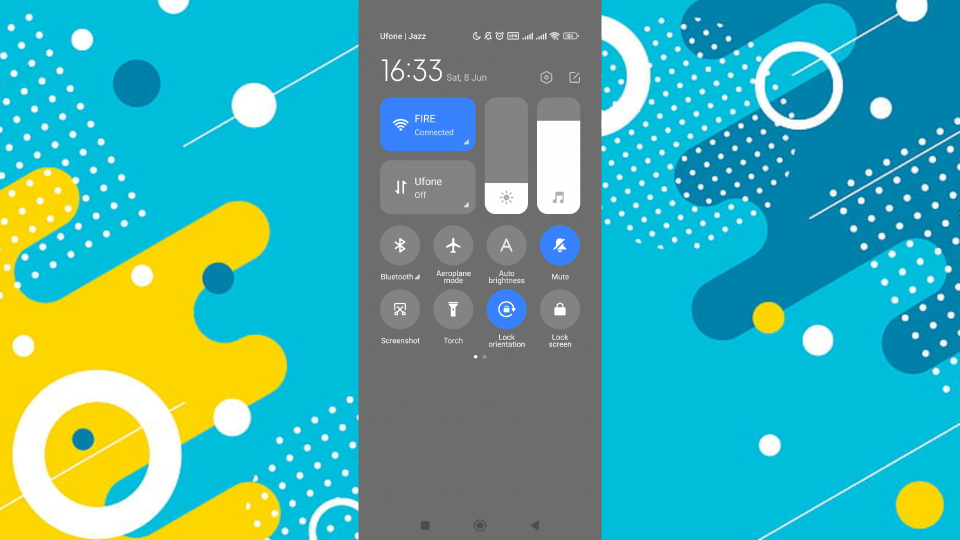
left_click(453, 245)
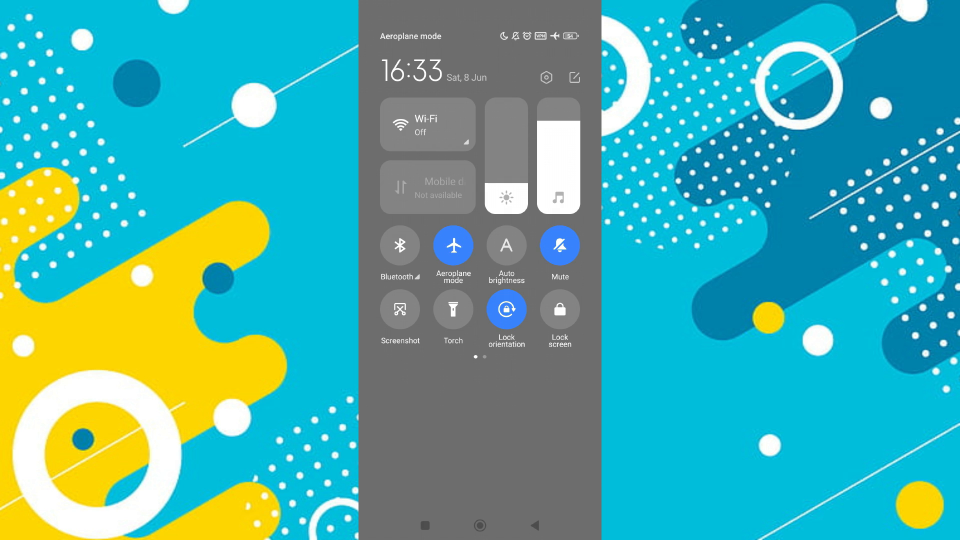
left_click(546, 77)
left_click(465, 298)
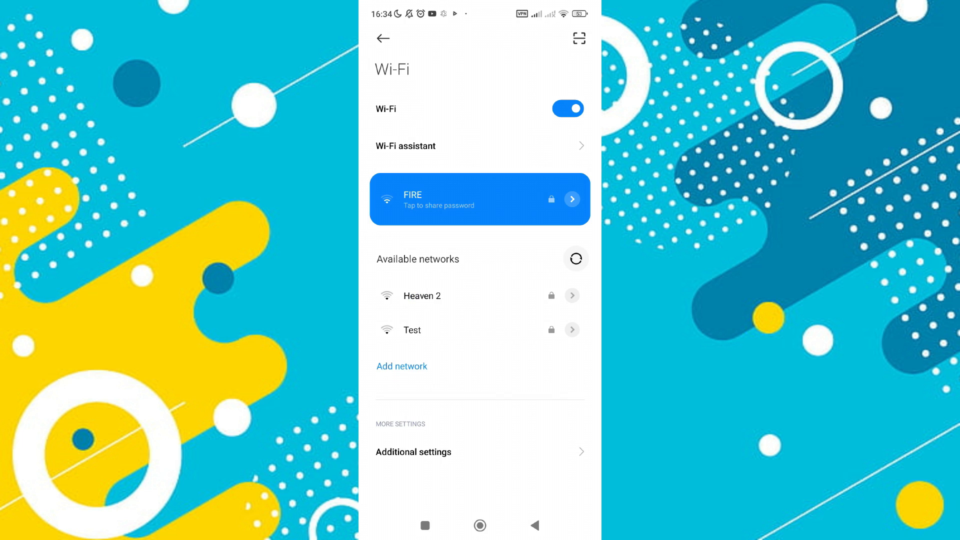
Leave Wi-Fi and reach Manage apps through the Apps section of Settings.
left_click(535, 525)
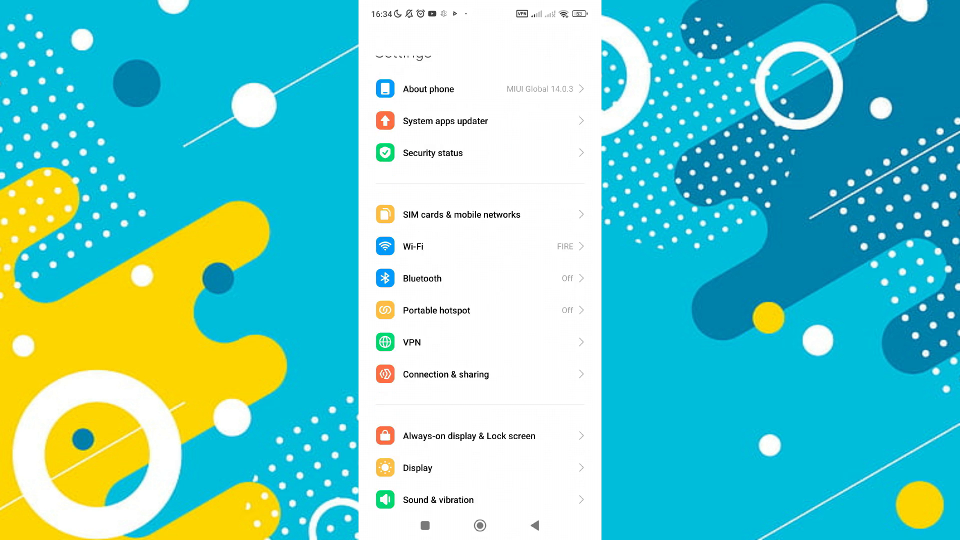
scroll(480, 300, "down", 5)
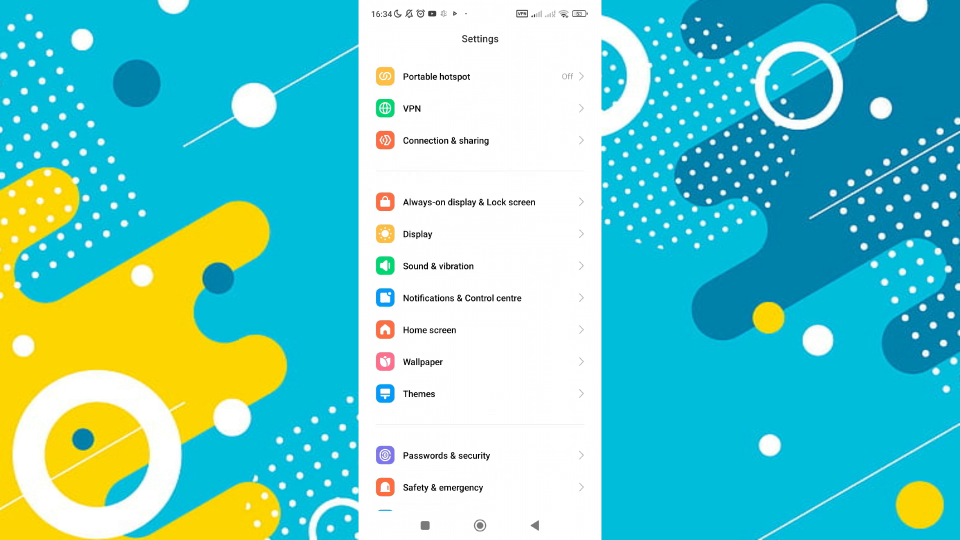
scroll(480, 300, "down", 5)
left_click(420, 314)
left_click(450, 145)
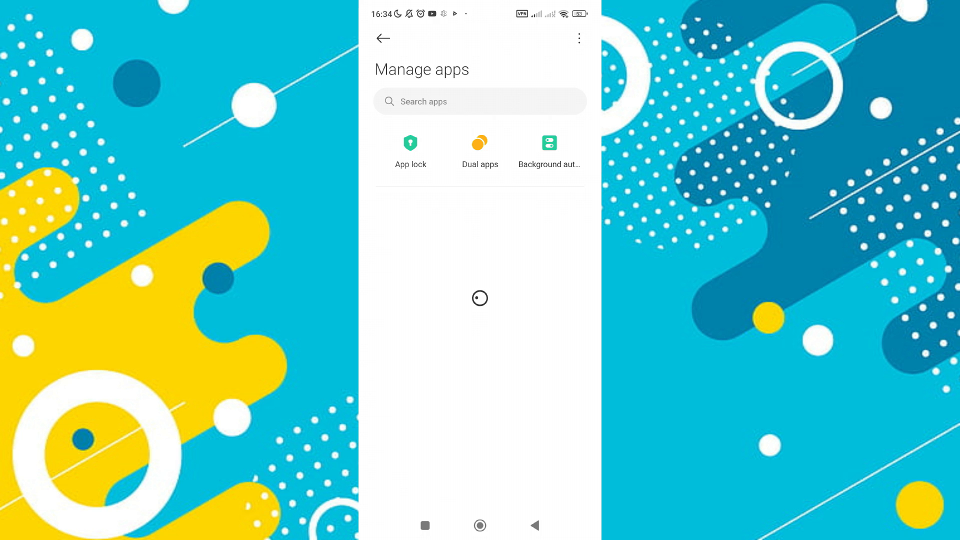
scroll(481, 337, "down", 5)
scroll(480, 338, "down", 3)
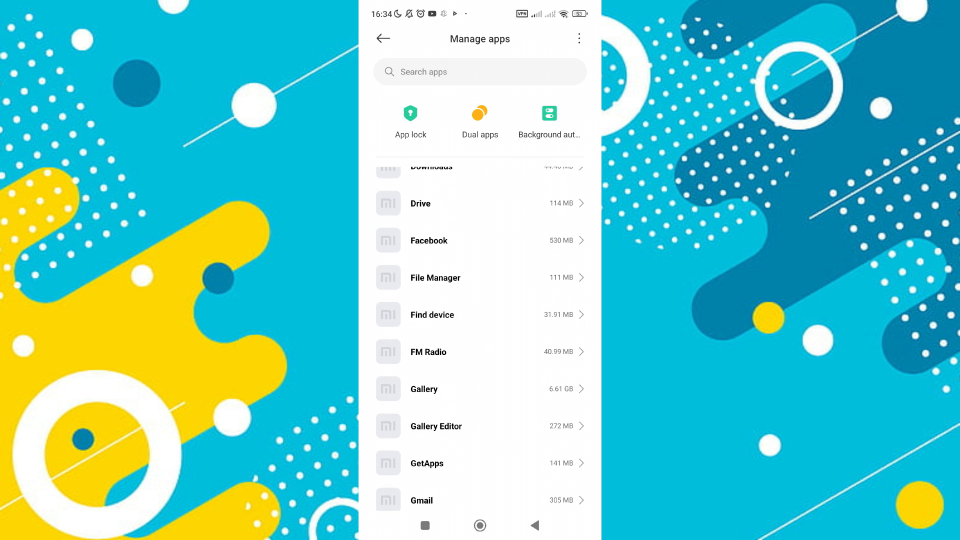
Clear Facebook's cached files from its app info and back out toward the home screen.
left_click(480, 243)
left_click(559, 488)
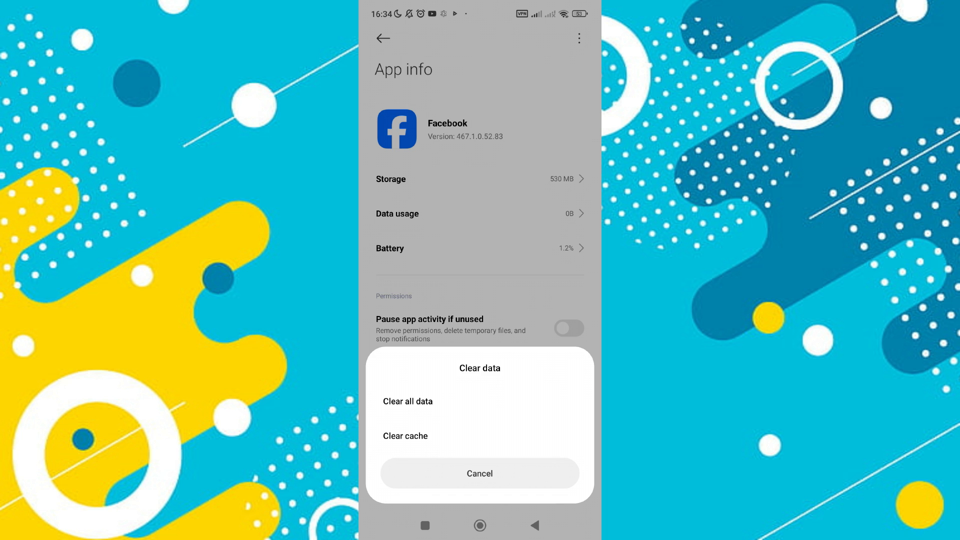
left_click(480, 473)
left_click(535, 525)
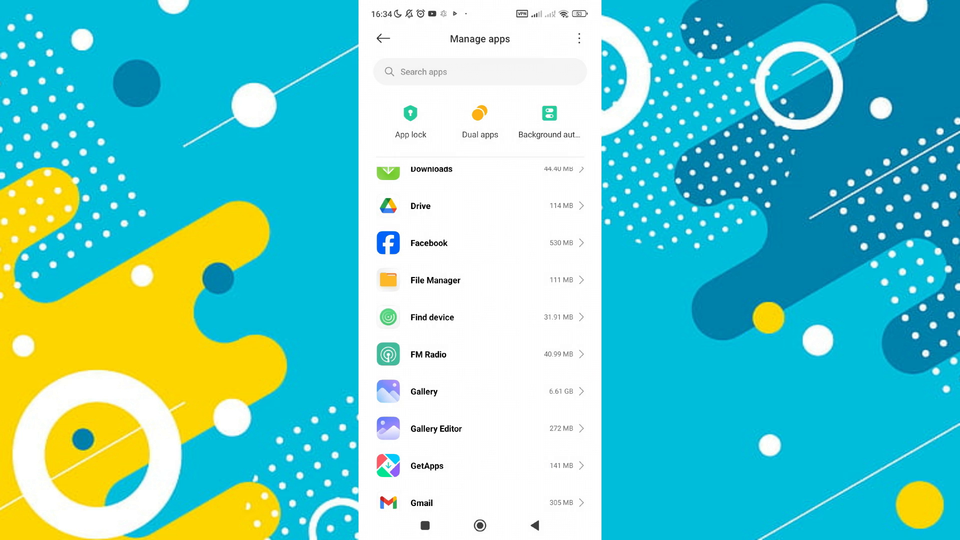
left_click(535, 525)
left_click(535, 525)
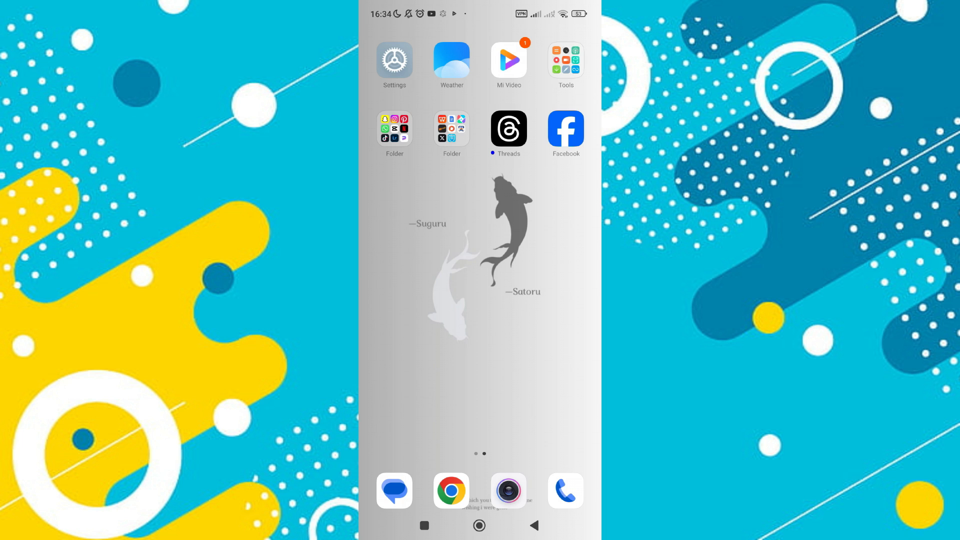